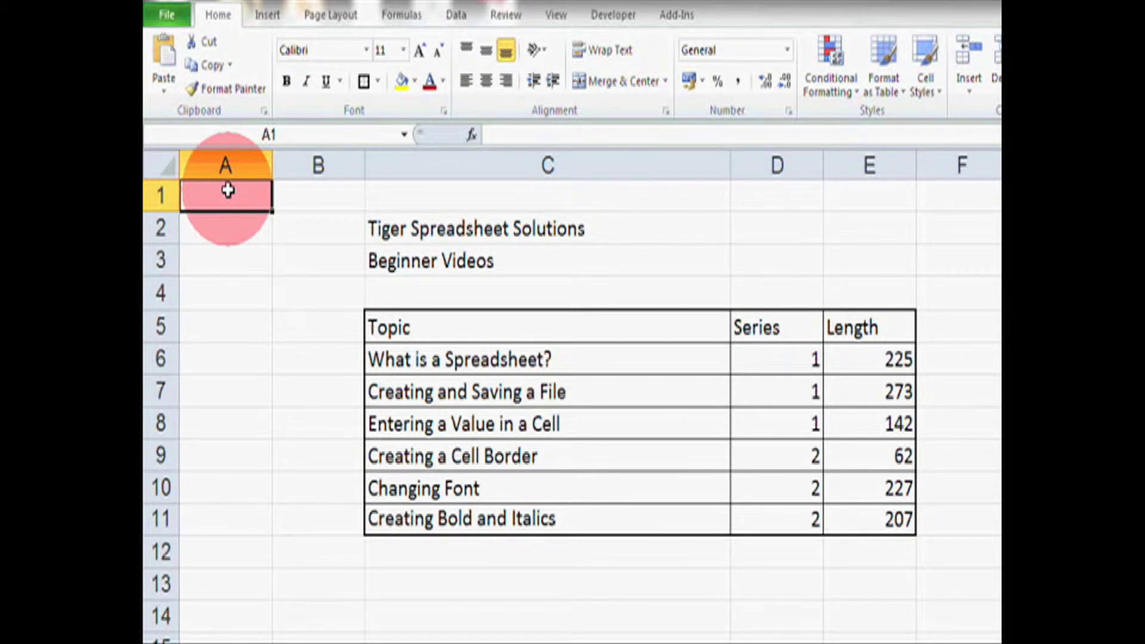
# Step: Set the 'Tiger Spreadsheet Solutions' title in C2 to 16-point font
pyautogui.click(703, 228)
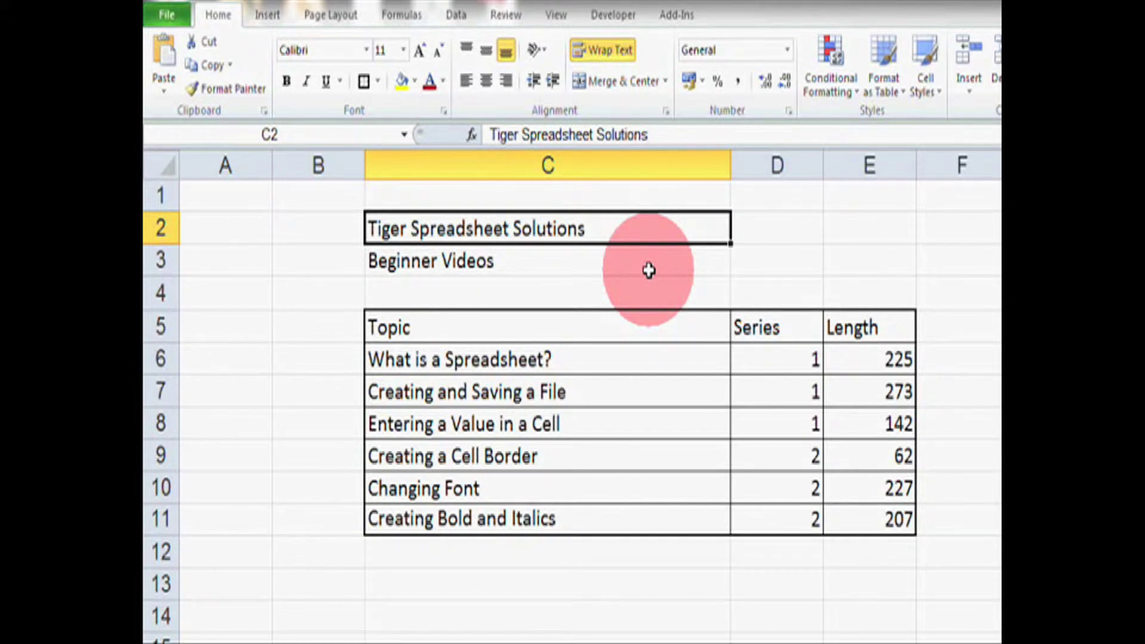
pyautogui.click(867, 235)
pyautogui.click(619, 229)
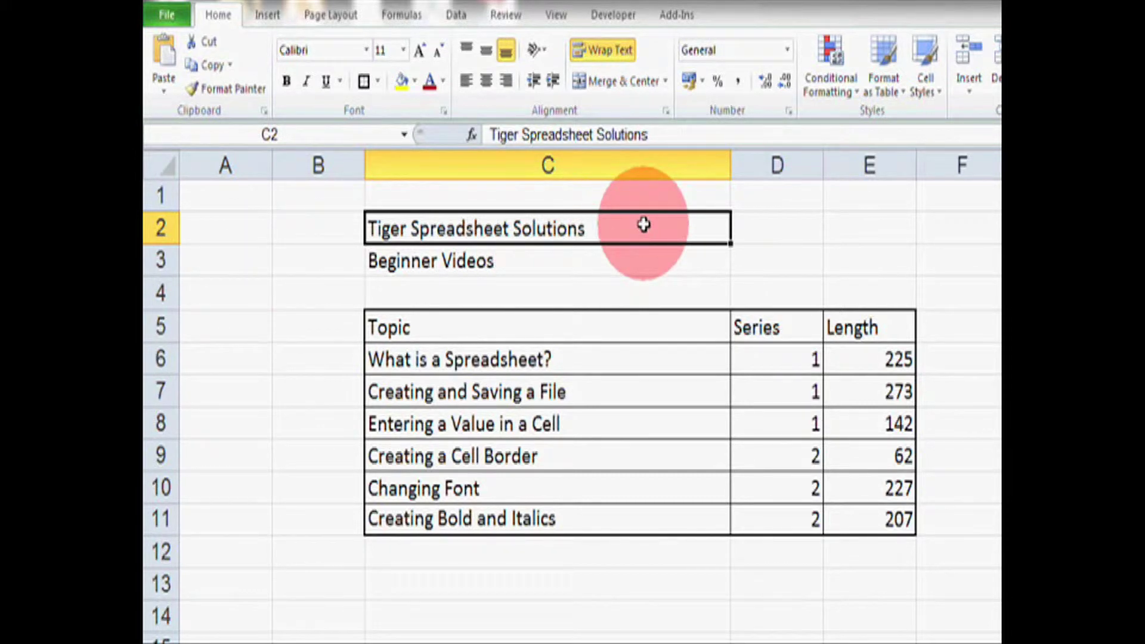
pyautogui.click(404, 51)
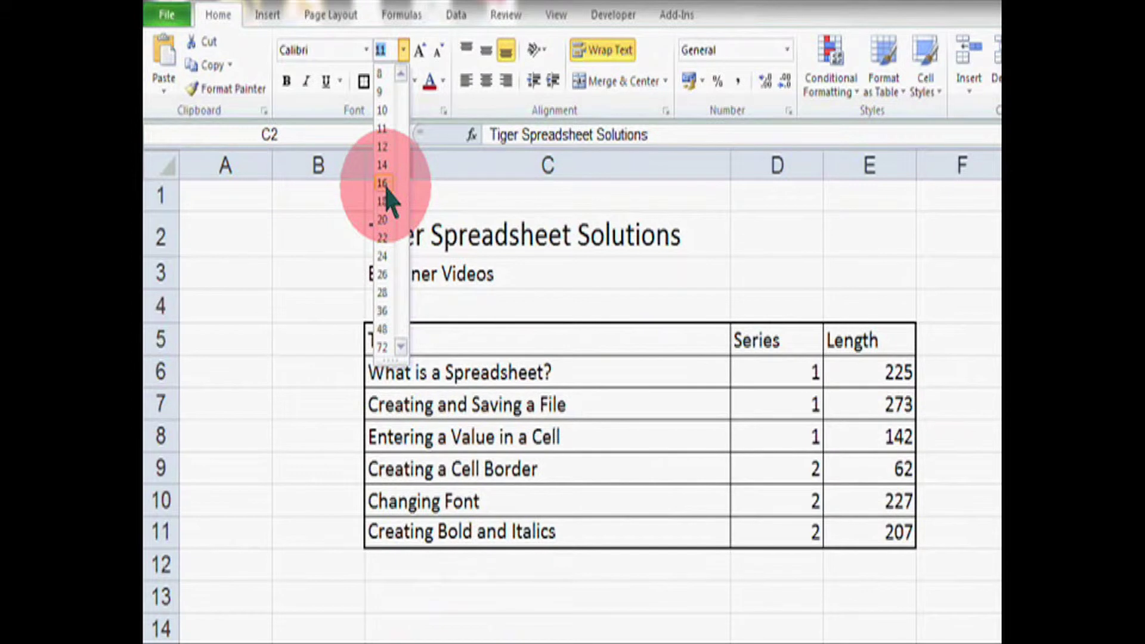
pyautogui.click(385, 187)
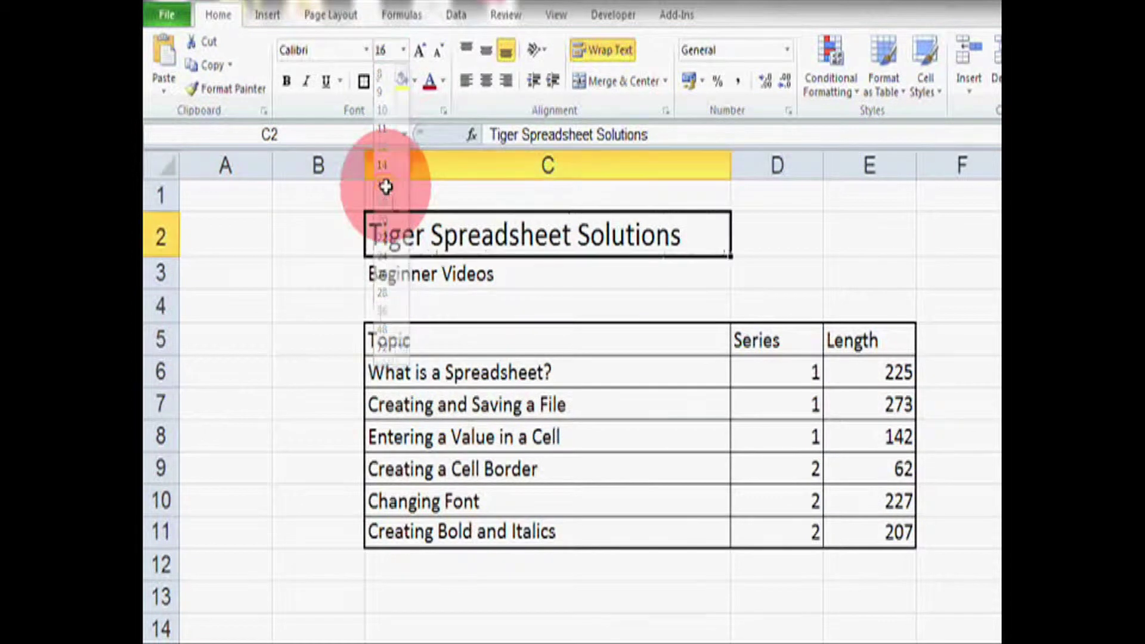
pyautogui.click(298, 254)
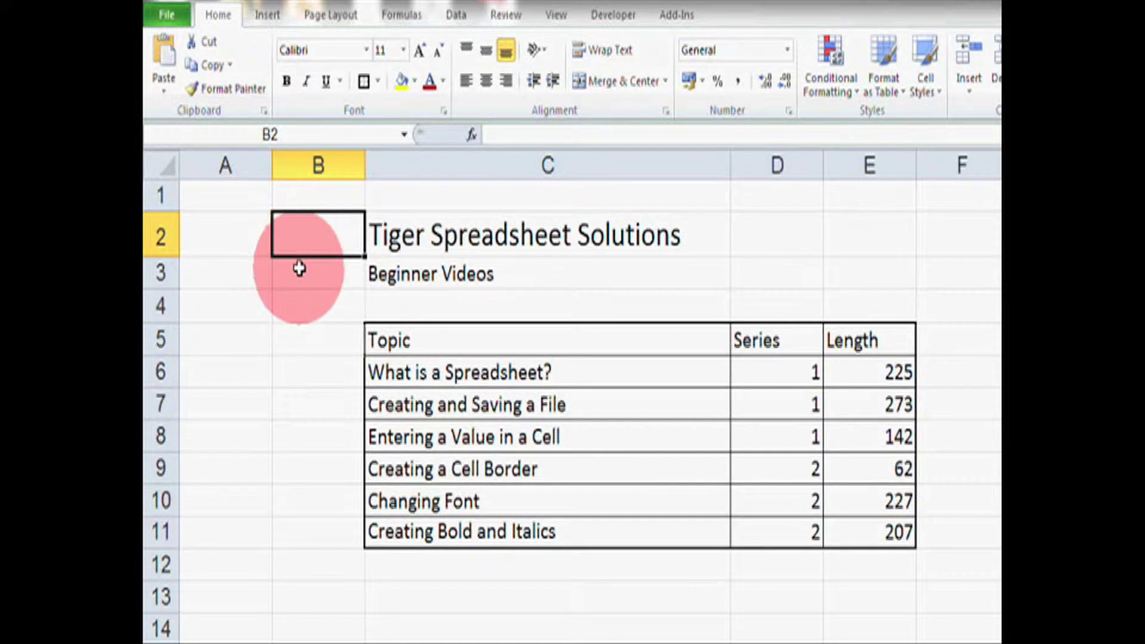
pyautogui.click(299, 266)
pyautogui.click(712, 240)
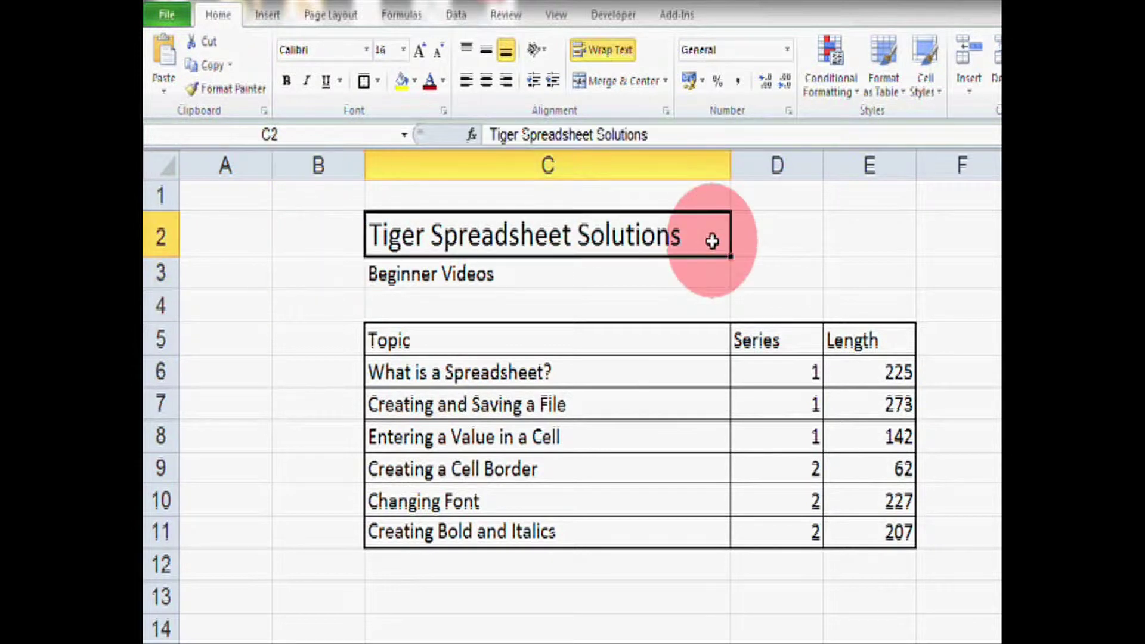
pyautogui.click(316, 234)
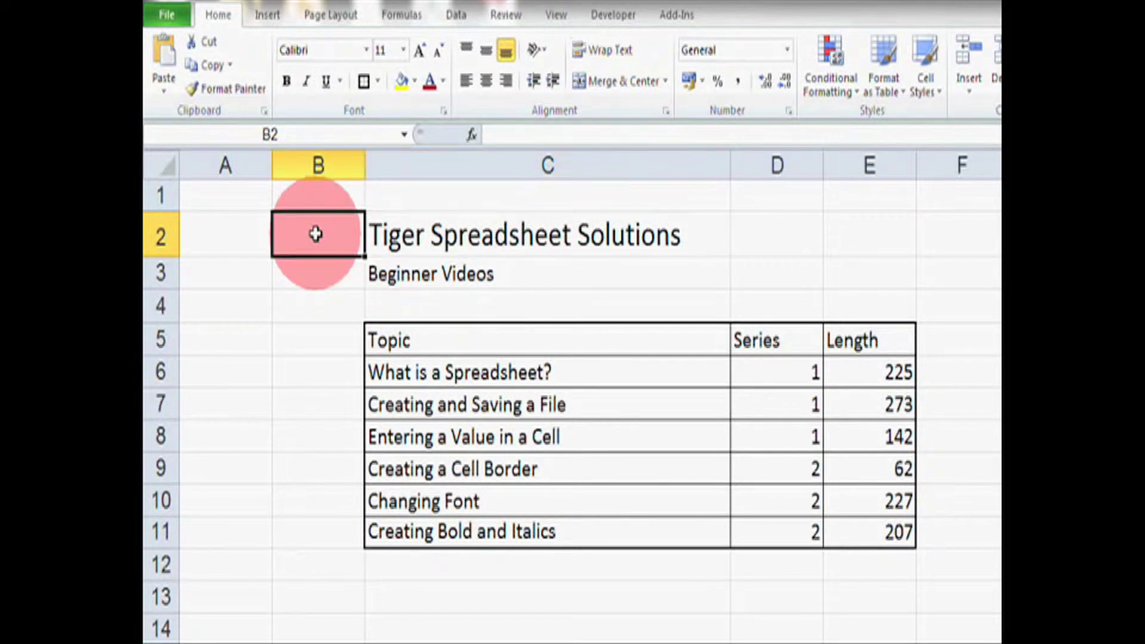
pyautogui.click(310, 277)
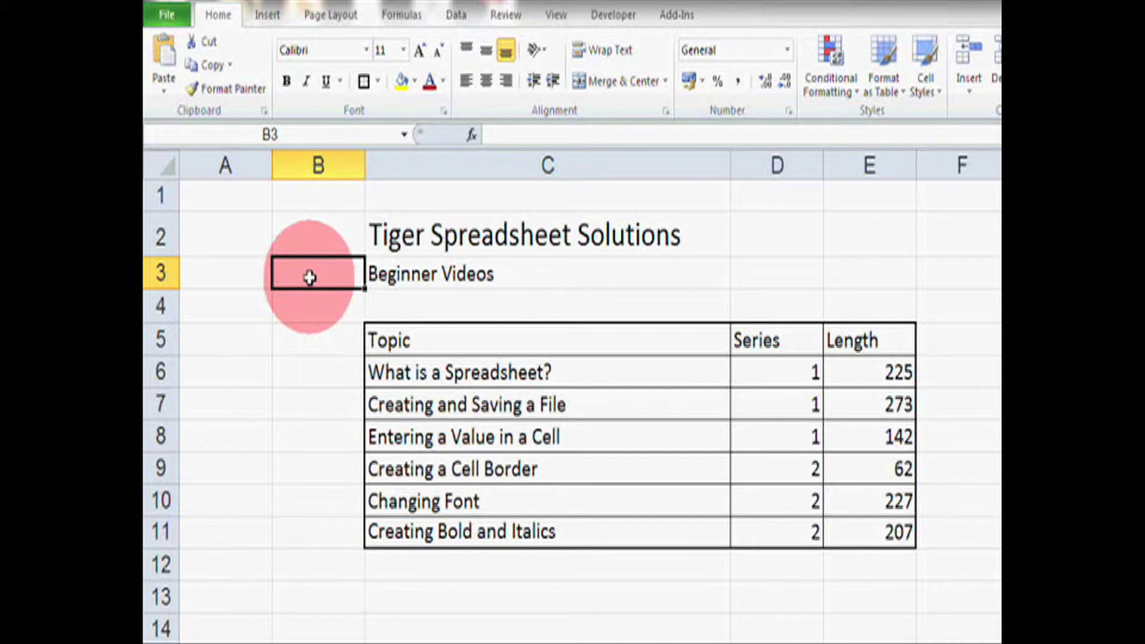
# Step: Colour the title in C2 Dark Red from the Standard Colors palette
pyautogui.click(694, 243)
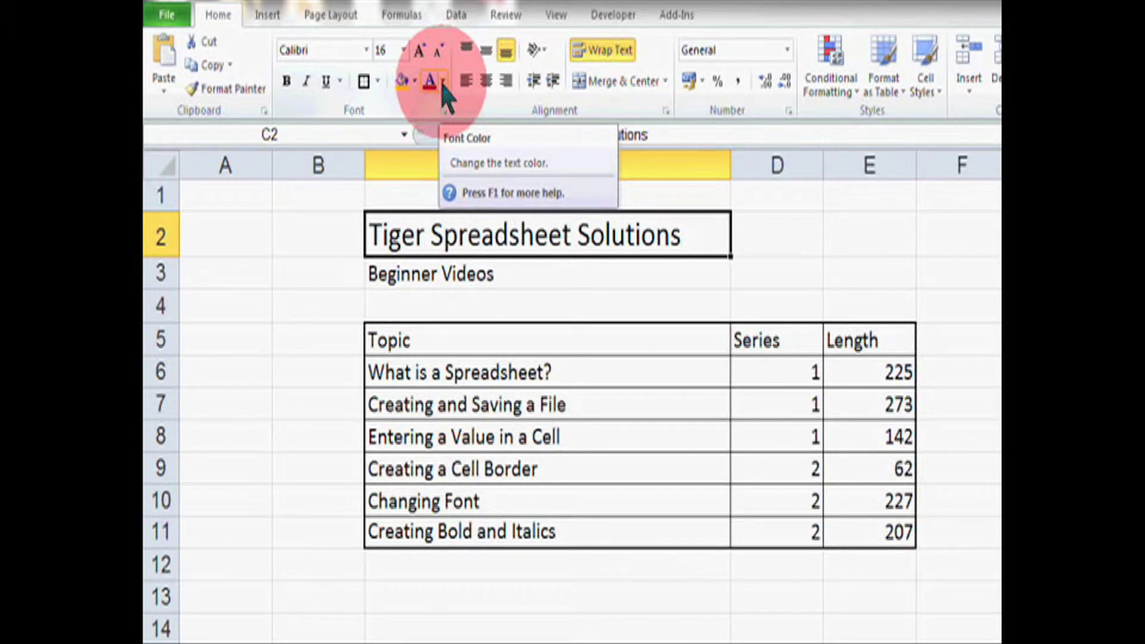
pyautogui.click(443, 83)
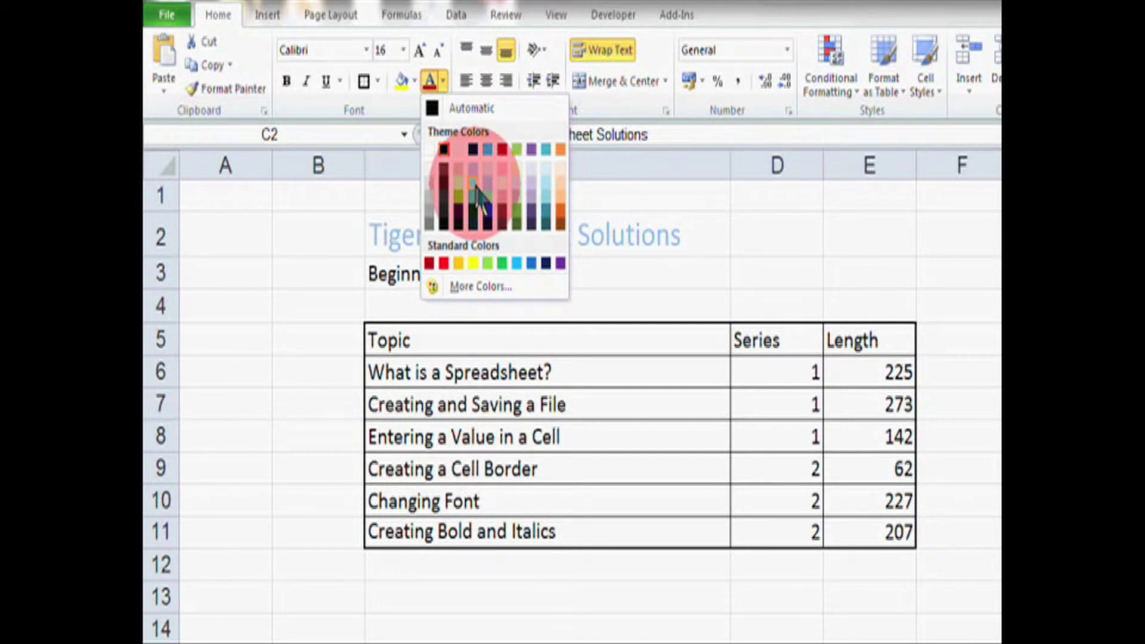
pyautogui.click(430, 264)
pyautogui.click(309, 237)
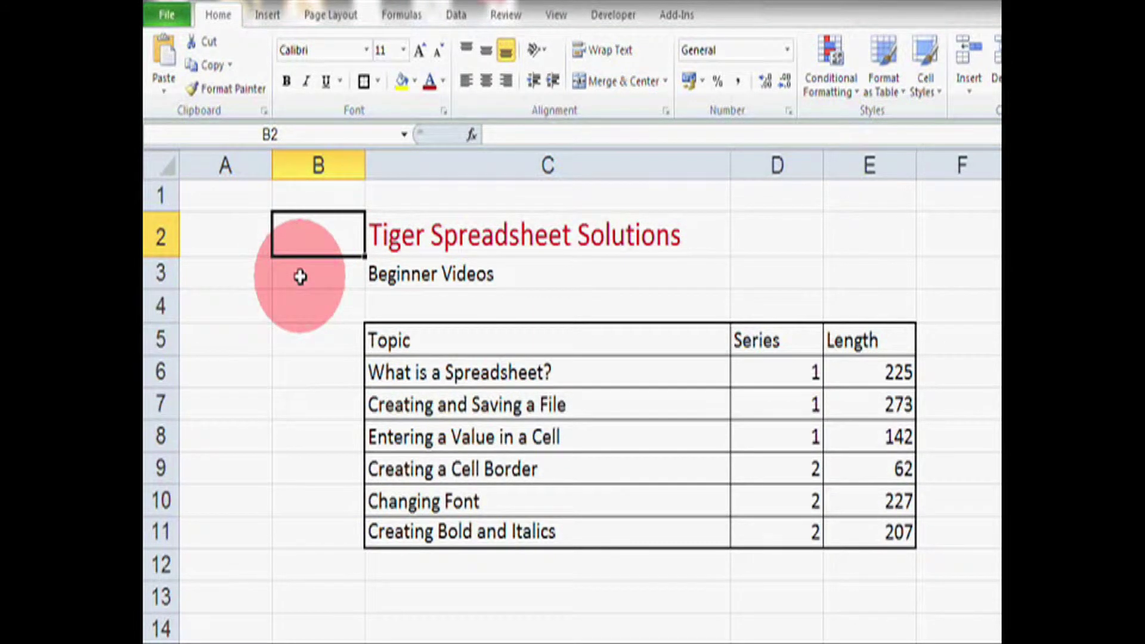
pyautogui.click(558, 232)
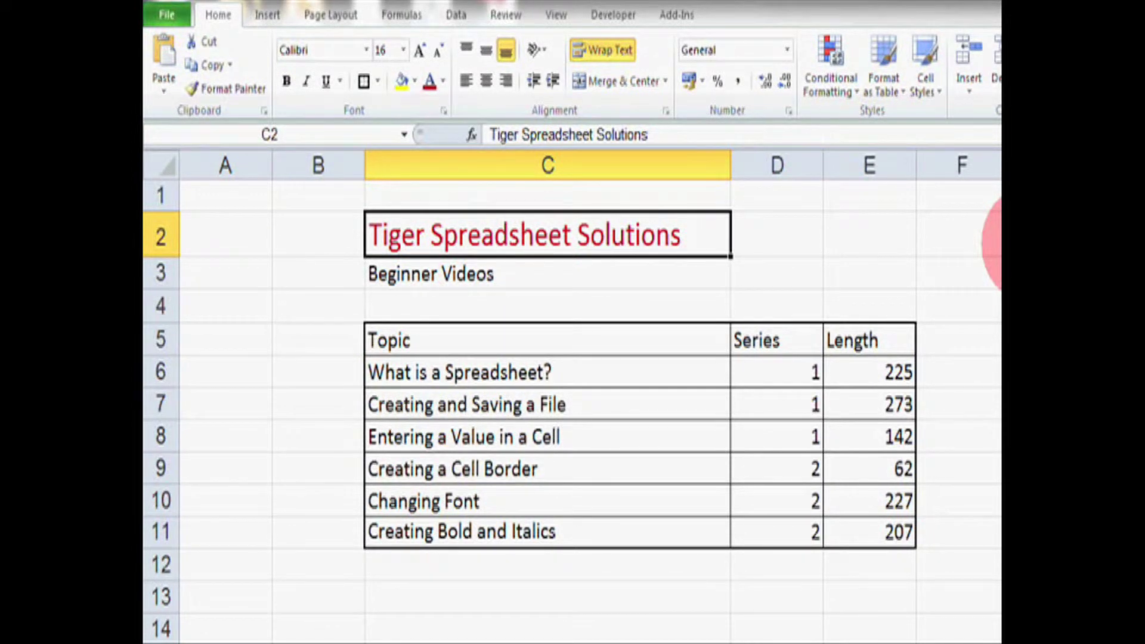
# Step: Underline the 'Beginner Videos' subtitle in C3, leaving it underlined after toggling Ctrl+U
pyautogui.click(536, 279)
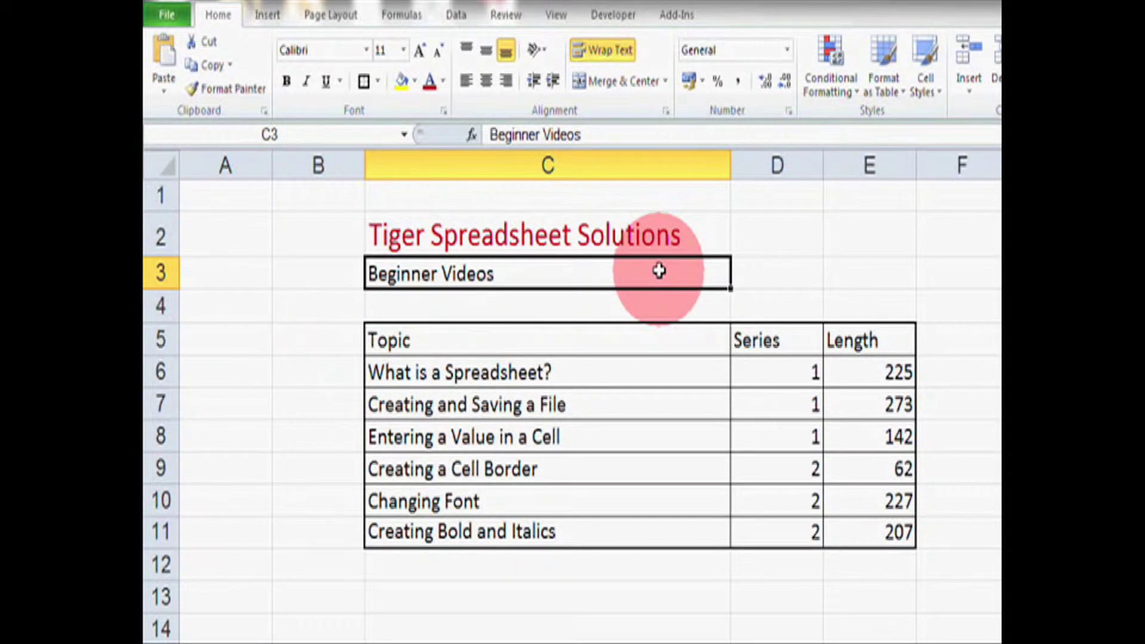
pyautogui.click(327, 84)
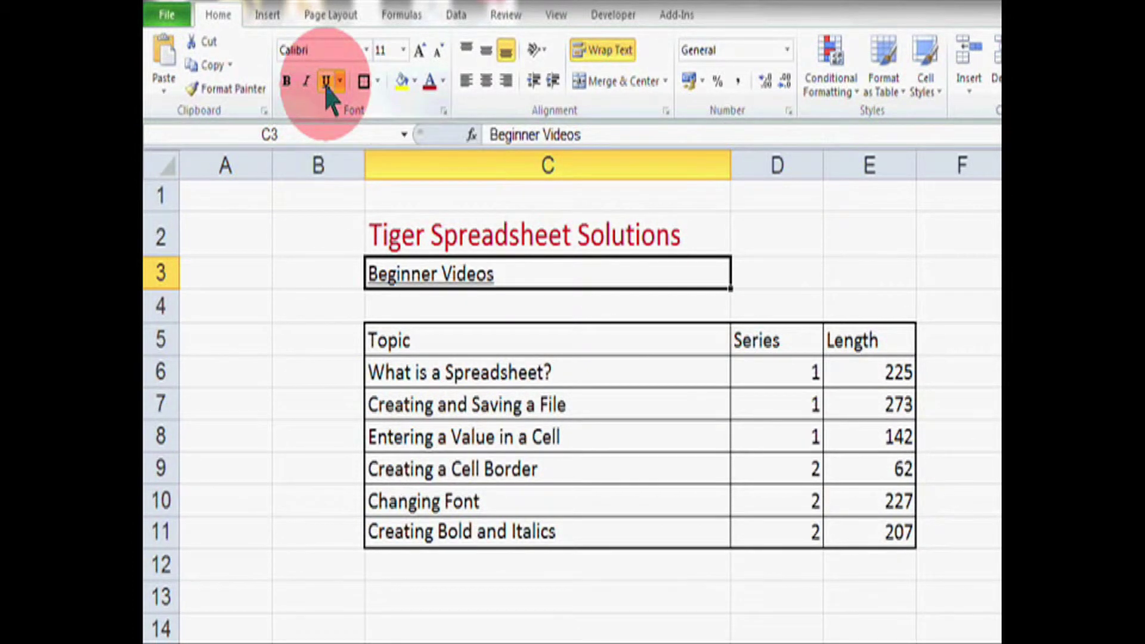
pyautogui.click(299, 273)
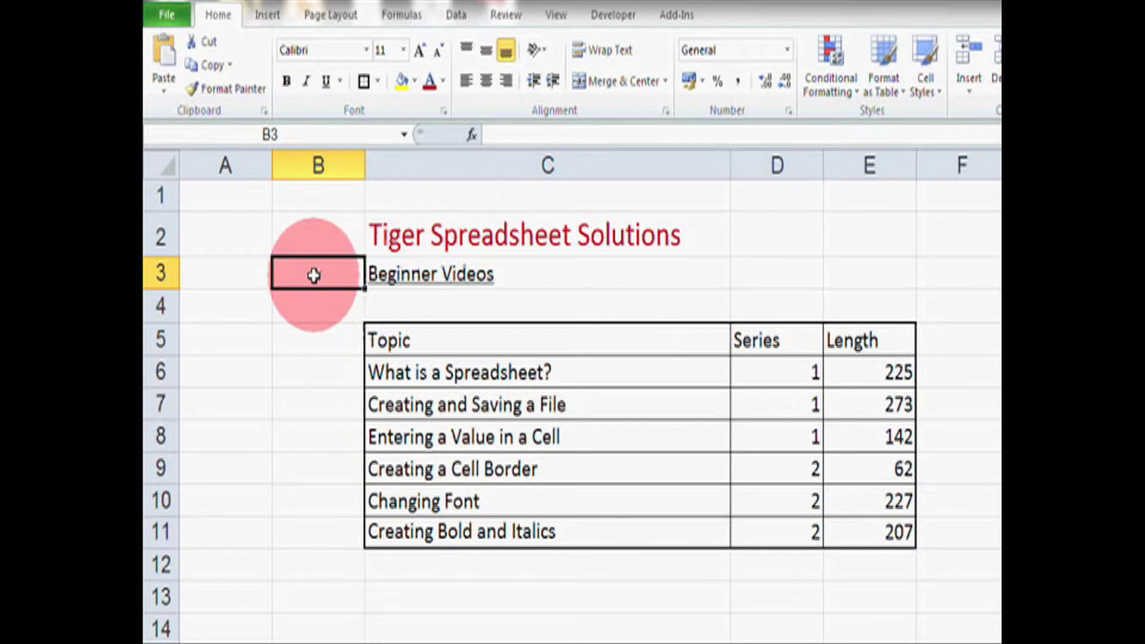
pyautogui.click(539, 274)
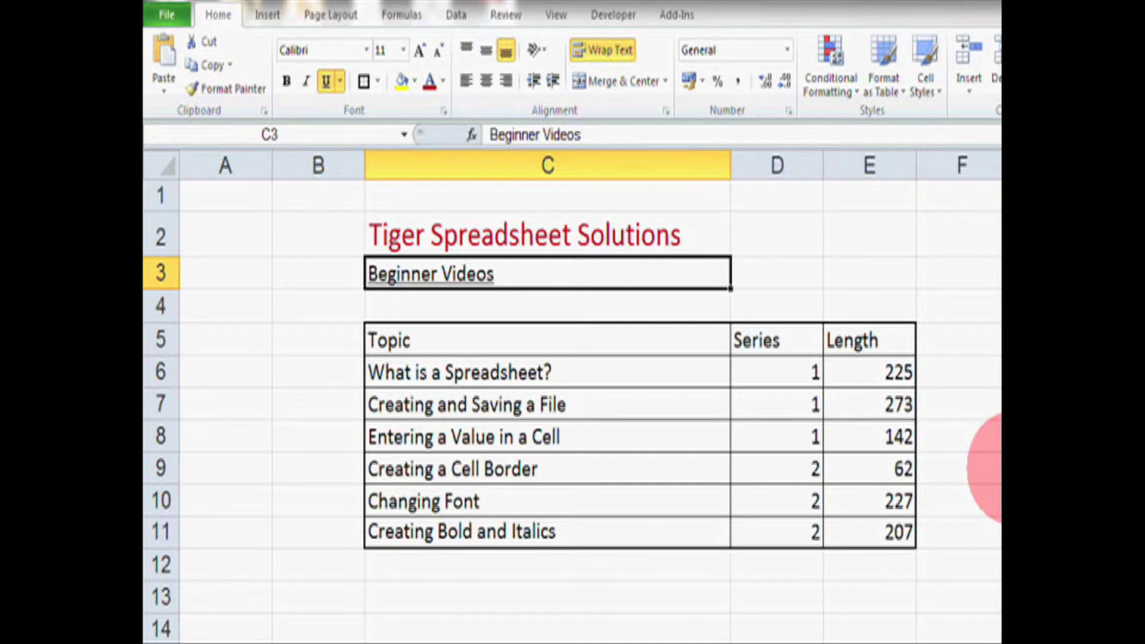
pyautogui.hotkey('ctrl', 'u')
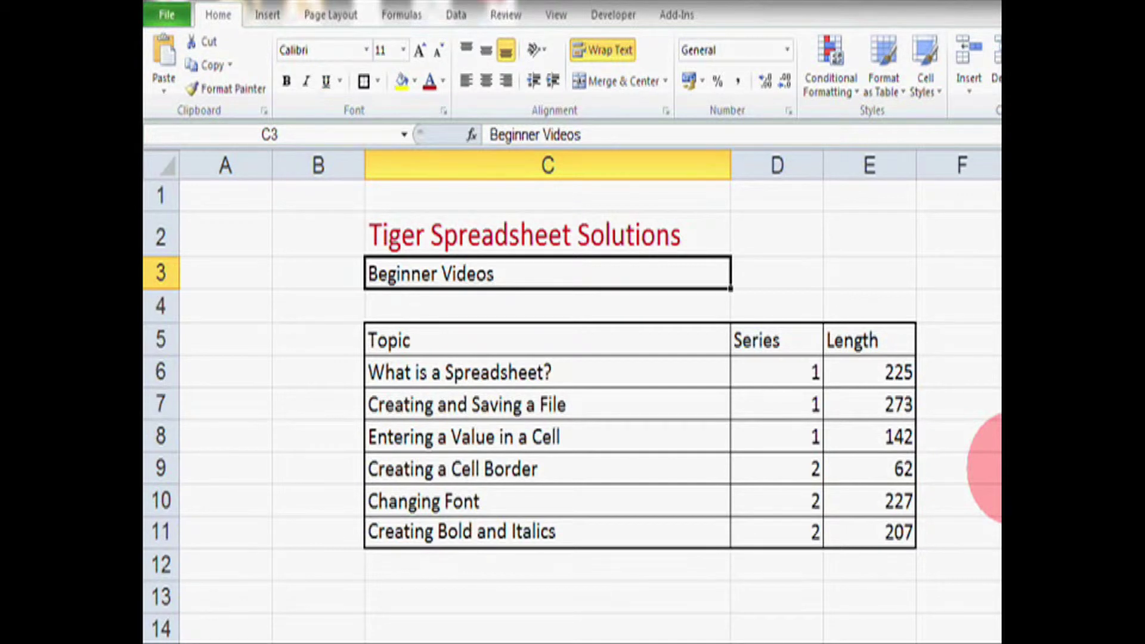
pyautogui.hotkey('ctrl', 'u')
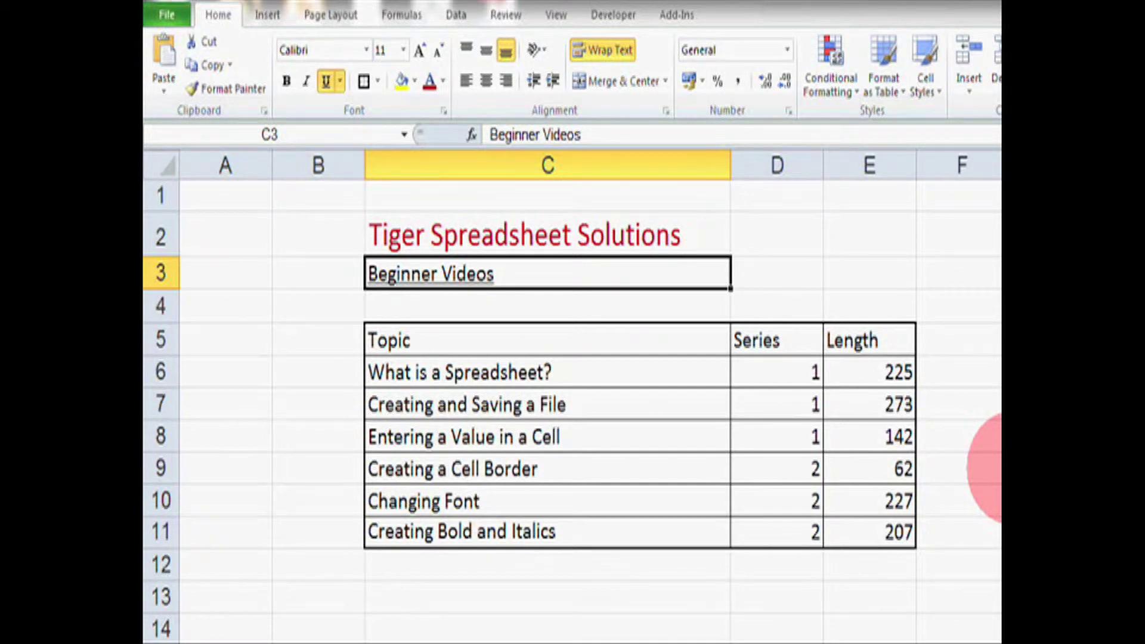
pyautogui.hotkey('ctrl', 'u')
pyautogui.hotkey('ctrl', 'u')
pyautogui.hotkey('ctrl', 'u')
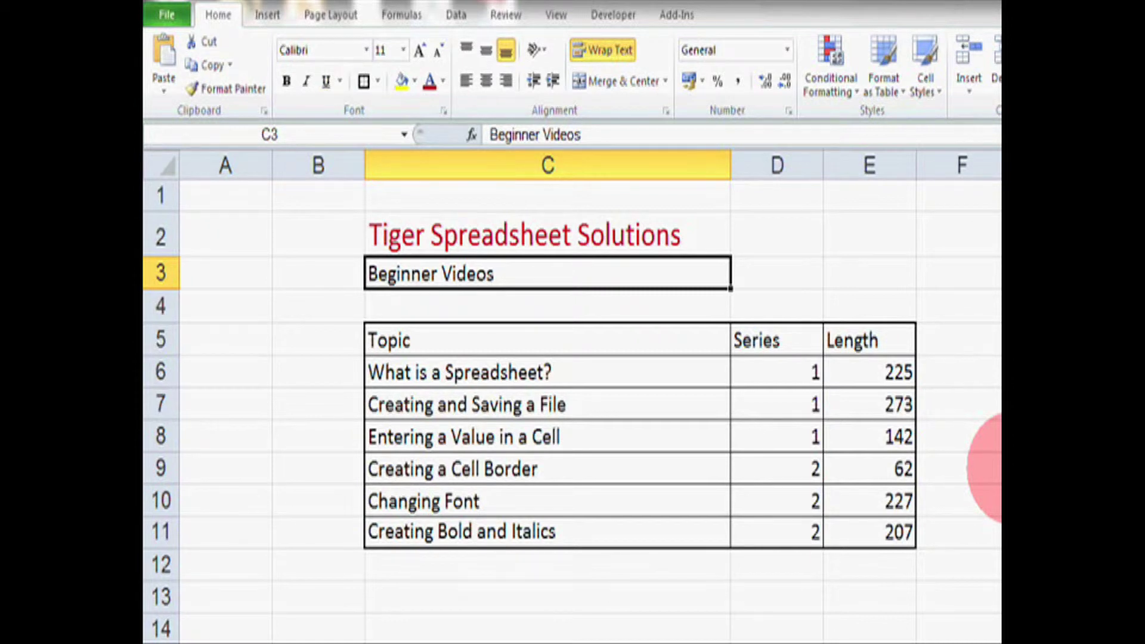
pyautogui.hotkey('ctrl', 'u')
pyautogui.hotkey('ctrl', 'u')
pyautogui.hotkey('ctrl', 'u')
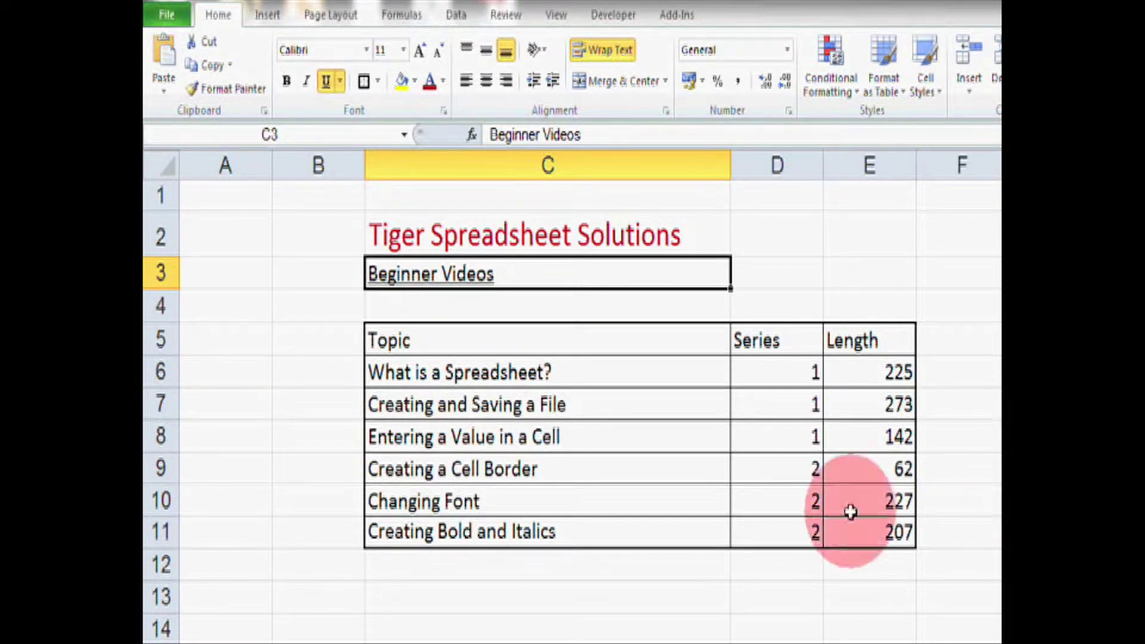
pyautogui.click(309, 272)
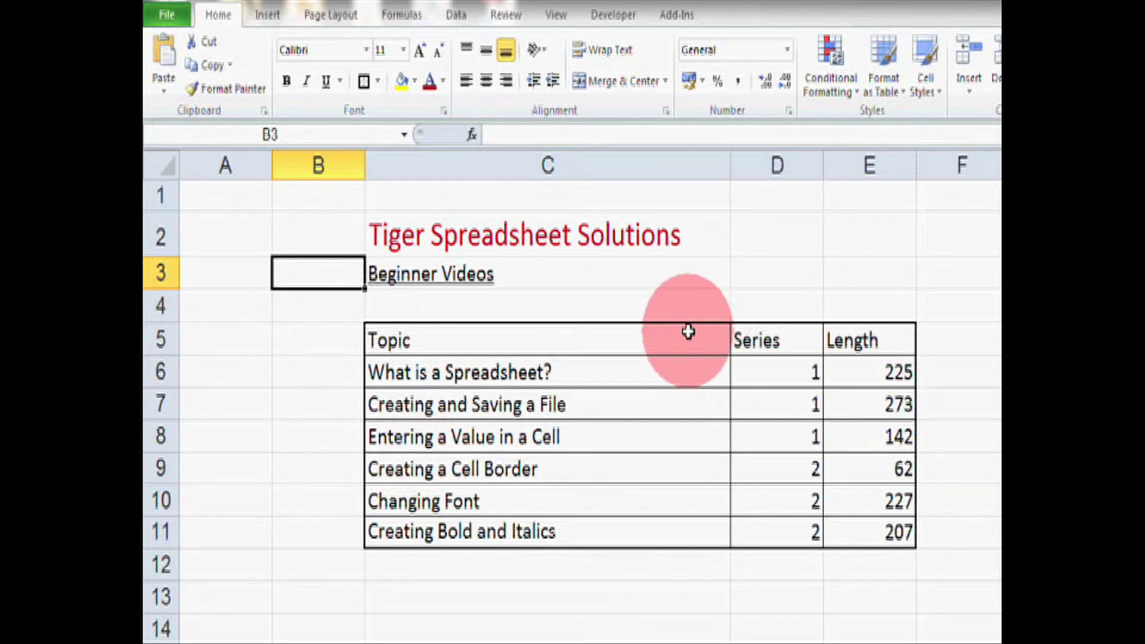
# Step: Bold the Topic, Series and Length headings across C5:E5
pyautogui.click(592, 341)
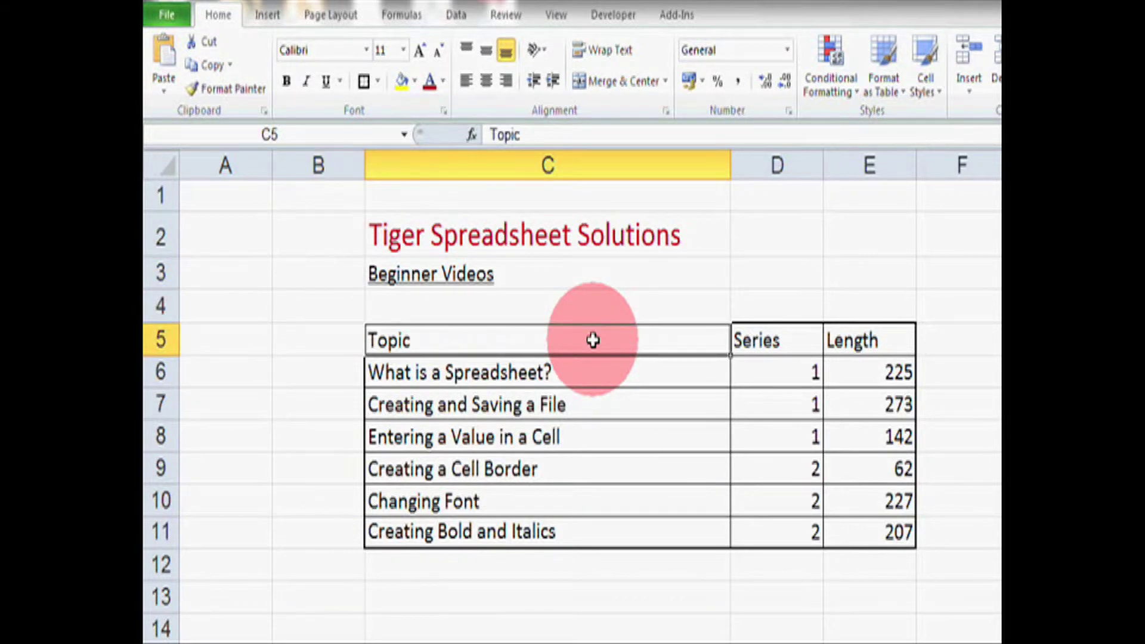
pyautogui.moveTo(593, 340); pyautogui.dragTo(862, 341)
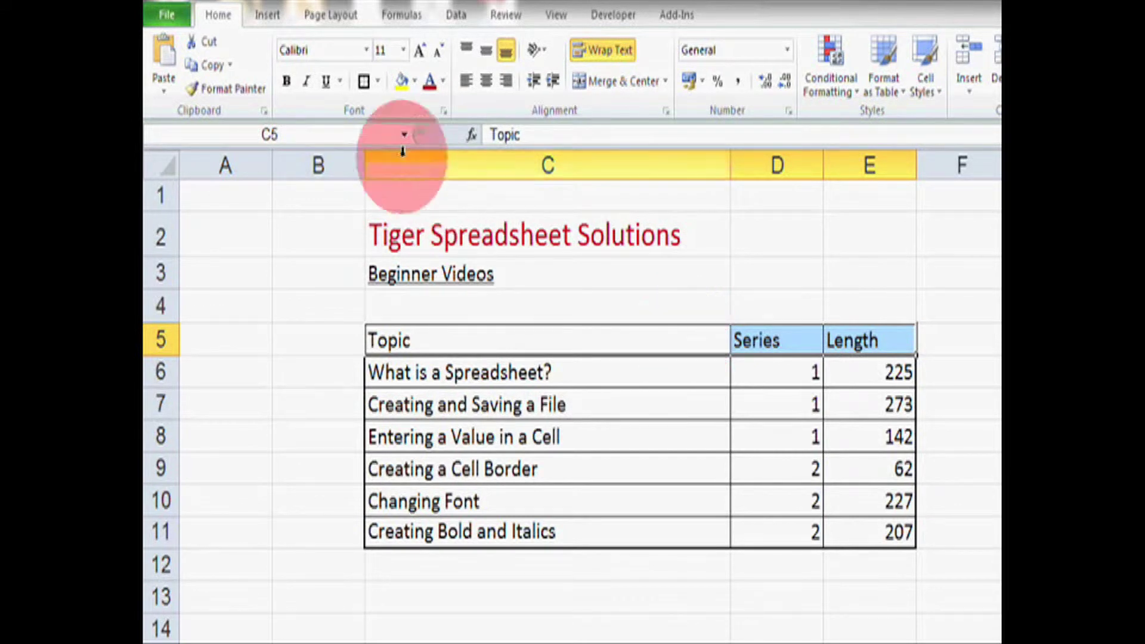
pyautogui.click(287, 82)
pyautogui.click(294, 276)
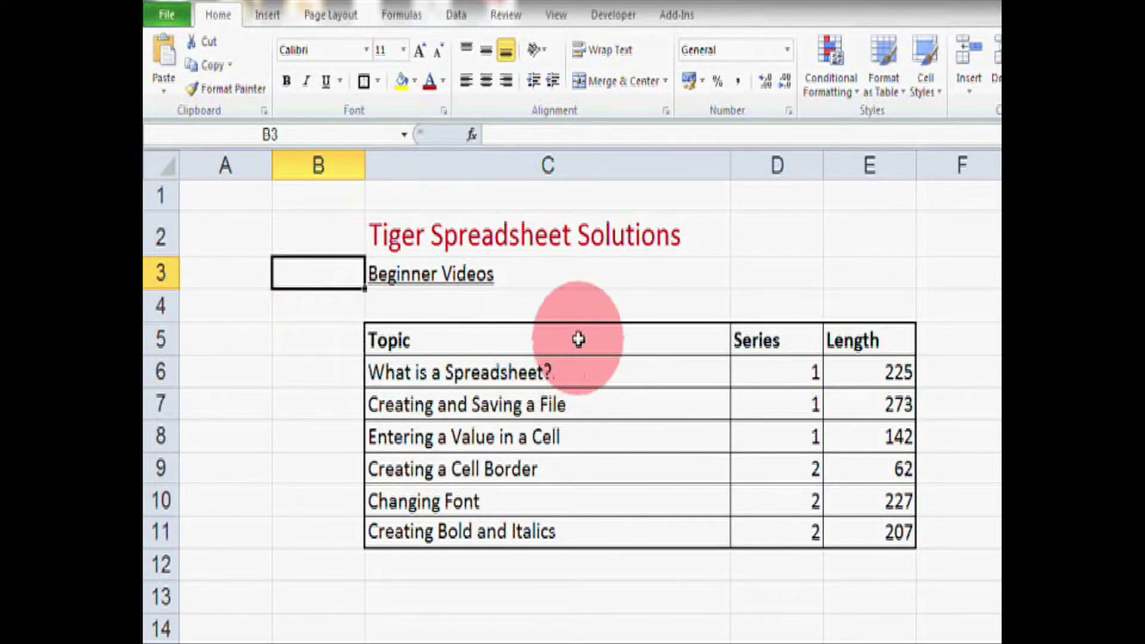
pyautogui.moveTo(578, 338); pyautogui.dragTo(905, 343)
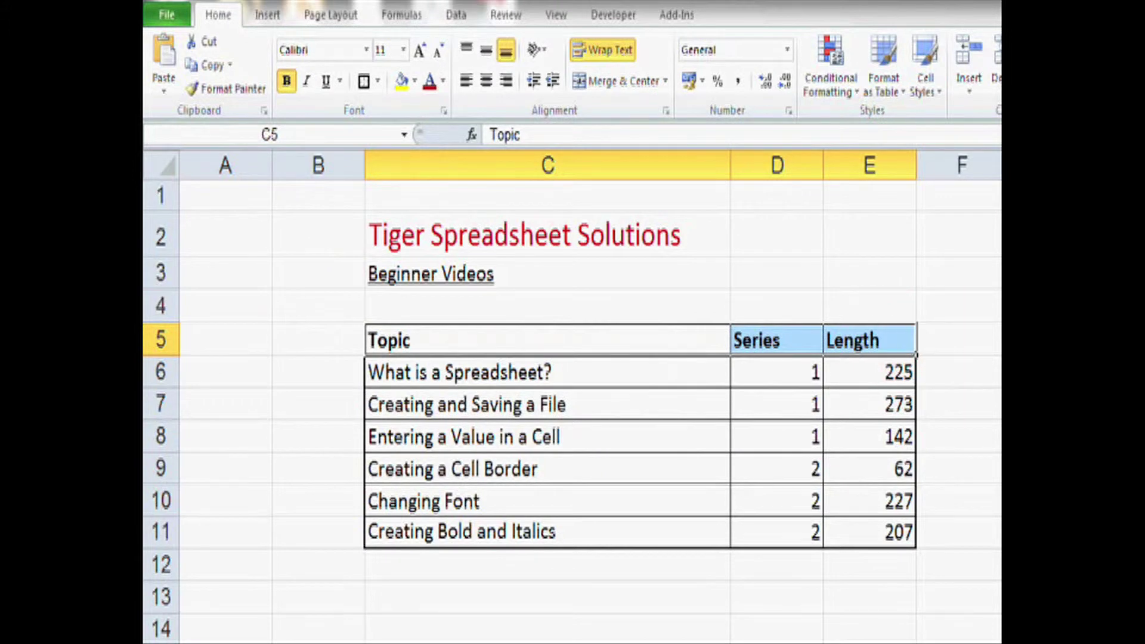
pyautogui.hotkey('ctrl', 'b')
pyautogui.hotkey('ctrl', 'b')
pyautogui.hotkey('ctrl', 'b')
pyautogui.hotkey('ctrl', 'b')
pyautogui.hotkey('ctrl', 'b')
pyautogui.hotkey('ctrl', 'b')
pyautogui.hotkey('ctrl', 'b')
pyautogui.hotkey('ctrl', 'b')
pyautogui.hotkey('ctrl', 'b')
pyautogui.hotkey('ctrl', 'b')
pyautogui.click(296, 315)
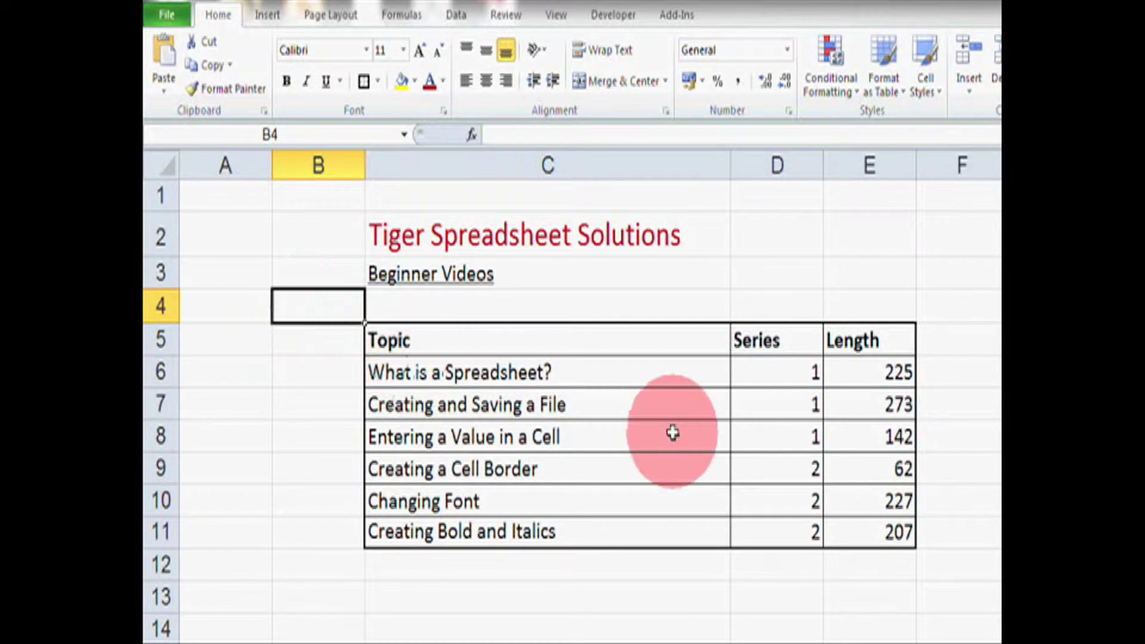
# Step: Italicise the topic names in C6:C11, 'What is a Spreadsheet?' through 'Creating Bold and Italics'
pyautogui.click(680, 372)
pyautogui.moveTo(680, 373); pyautogui.dragTo(682, 530)
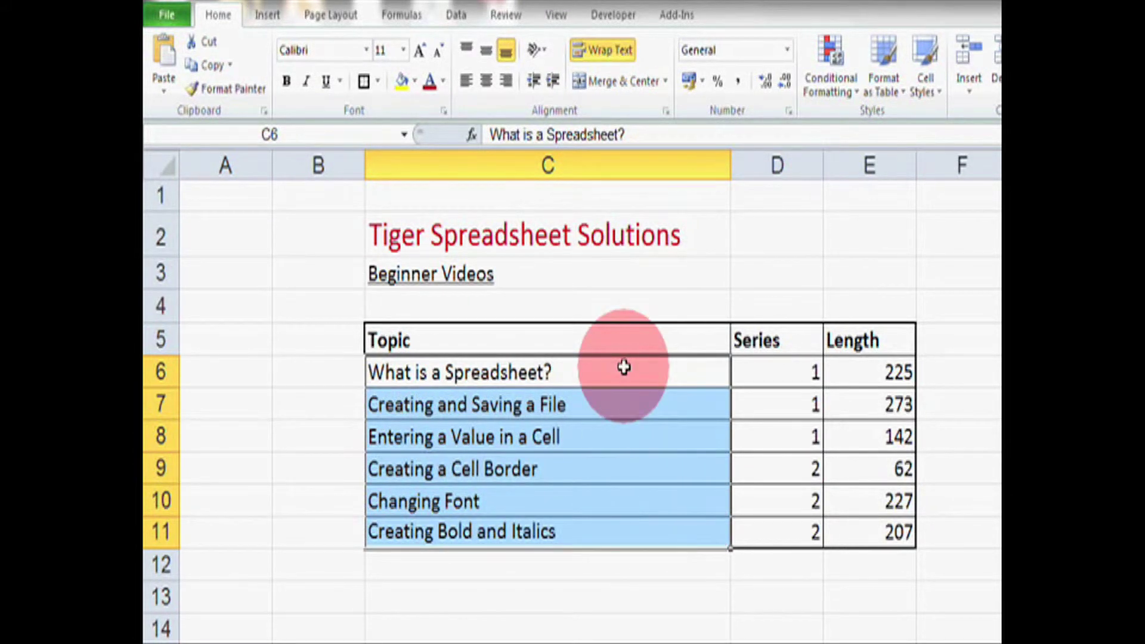
pyautogui.moveTo(623, 368); pyautogui.dragTo(545, 532)
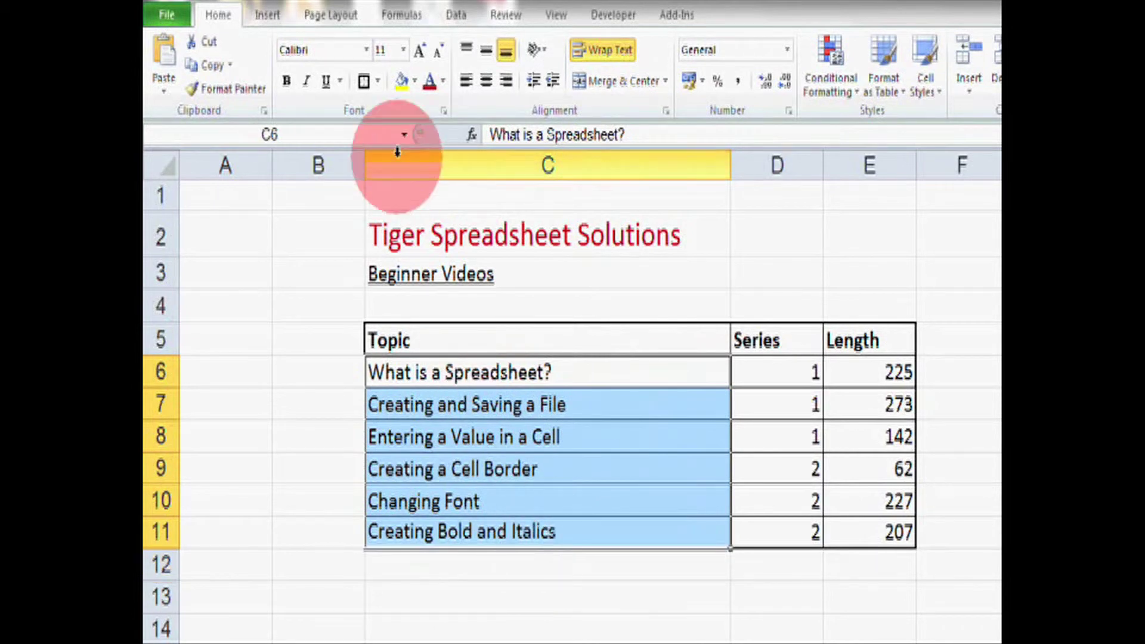
pyautogui.click(308, 83)
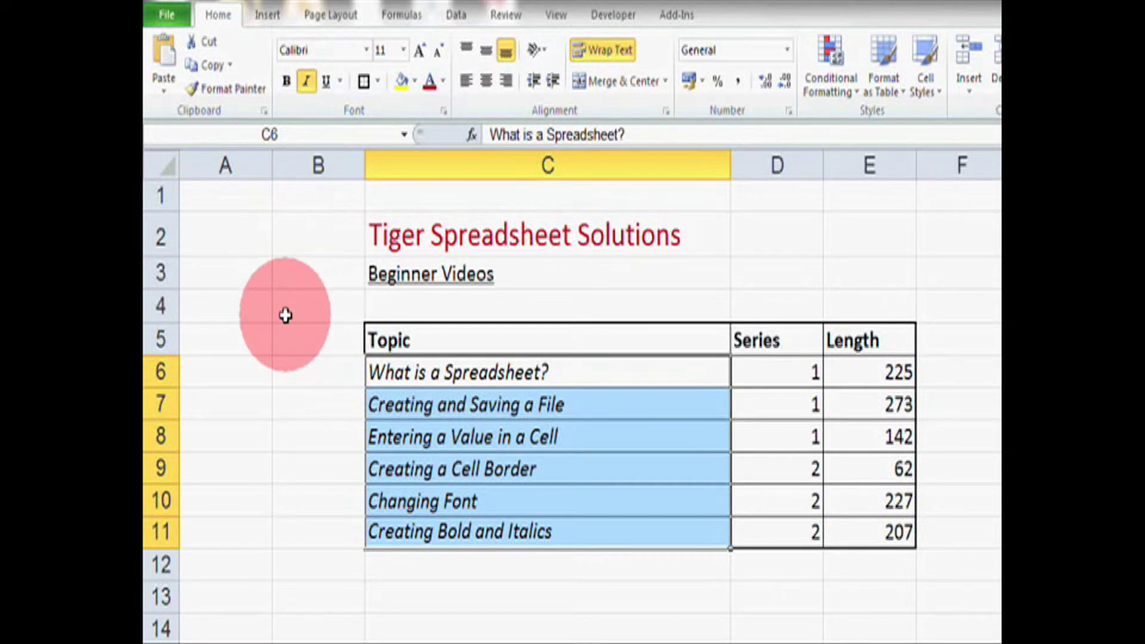
pyautogui.click(312, 346)
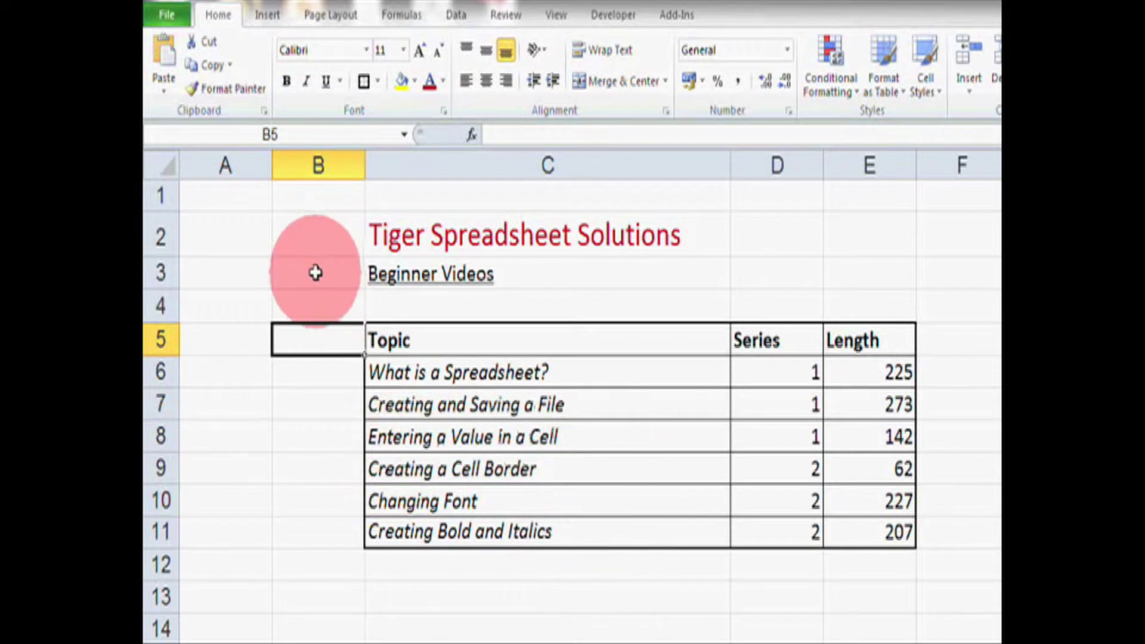
pyautogui.click(620, 337)
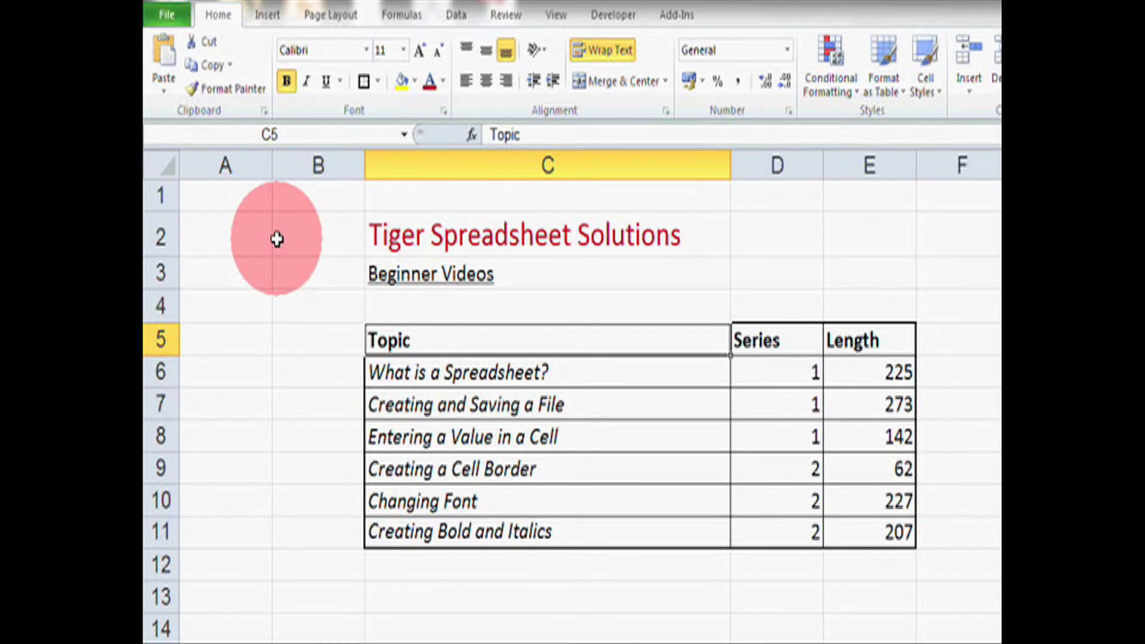
pyautogui.hotkey('ctrl', 'a')
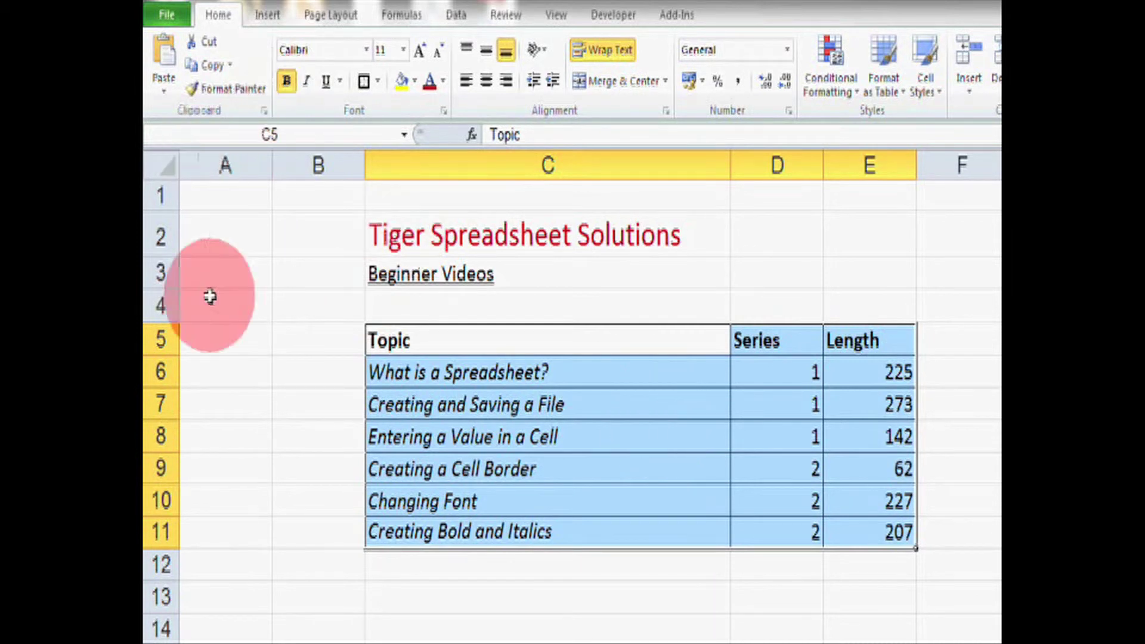
pyautogui.click(333, 322)
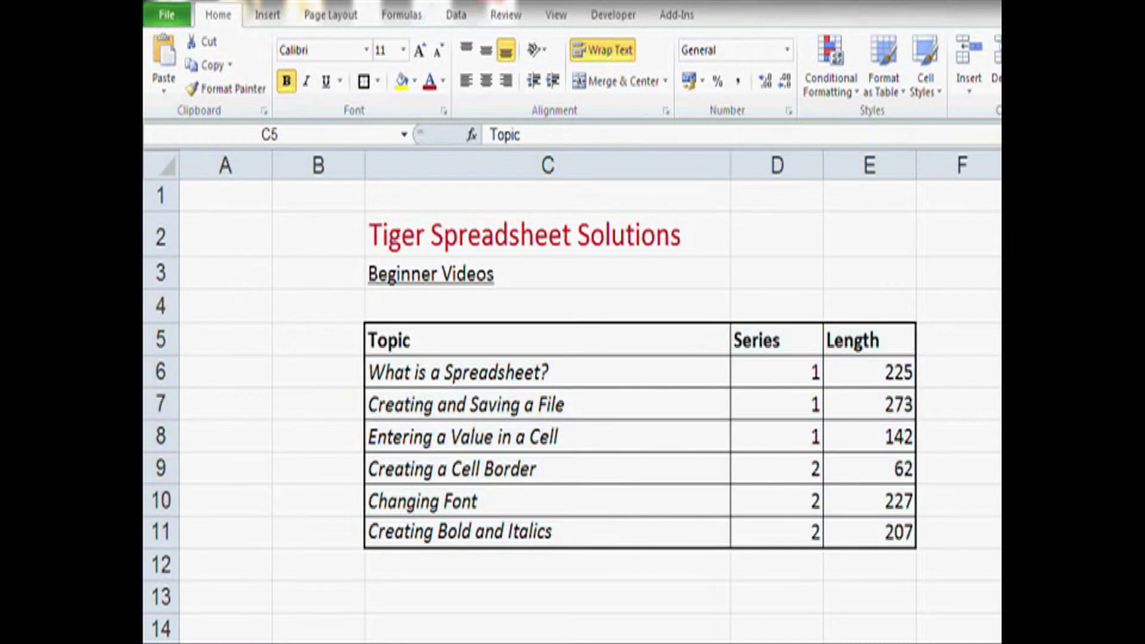